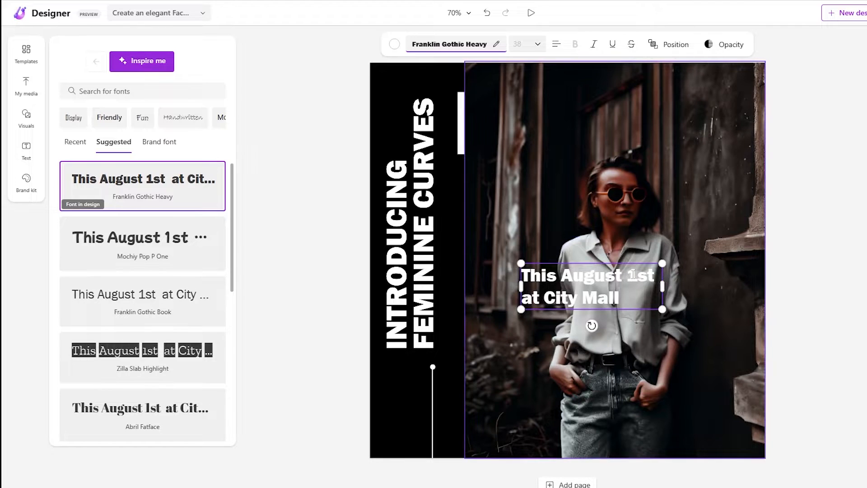
Move the "This August 1st at City Mall" text to the photo's lower right corner and restyle it with Inspire me
{"action": "left_click_drag", "start_coordinate": [614, 263], "coordinate": [699, 393]}
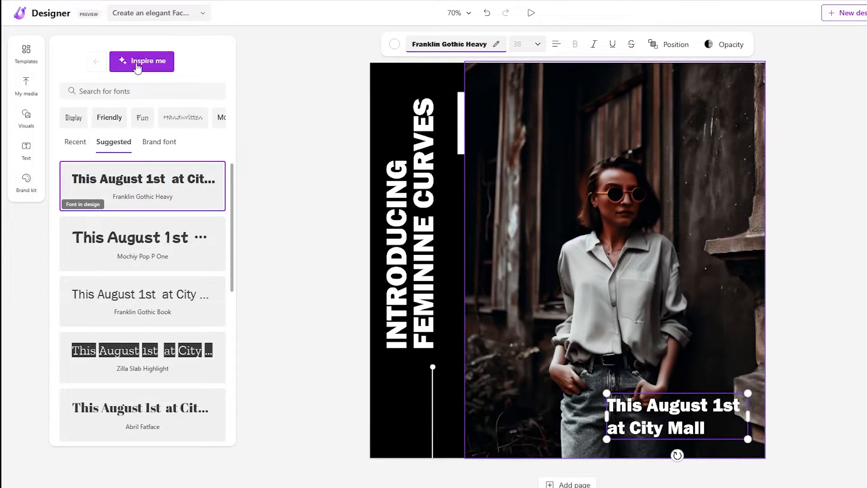
{"action": "left_click", "coordinate": [137, 65]}
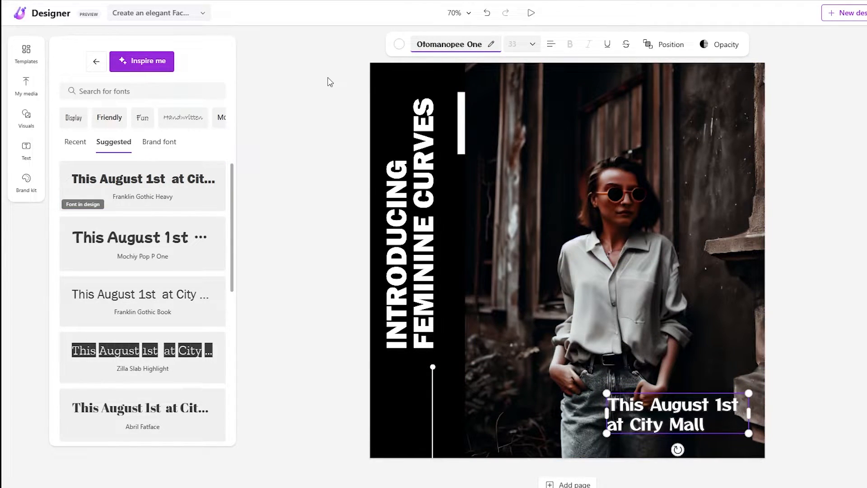
{"action": "left_click", "coordinate": [142, 414]}
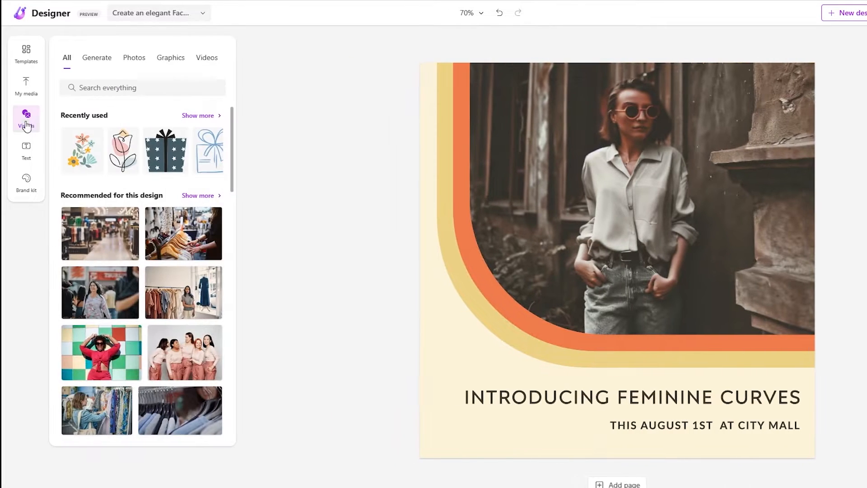
Add the line-art tulip graphic over the photo's lower right corner and apply the Quire Sans and Broadway suggested styles to the design
{"action": "left_click_drag", "start_coordinate": [124, 151], "coordinate": [752, 321]}
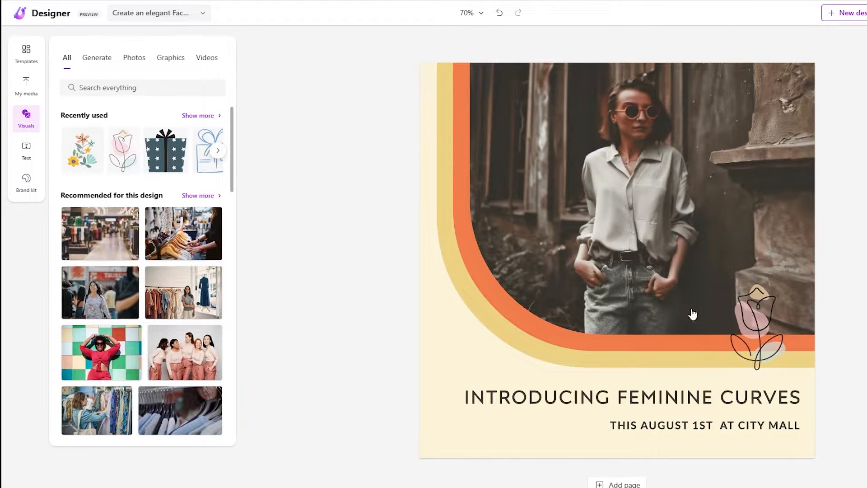
{"action": "left_click", "coordinate": [26, 181]}
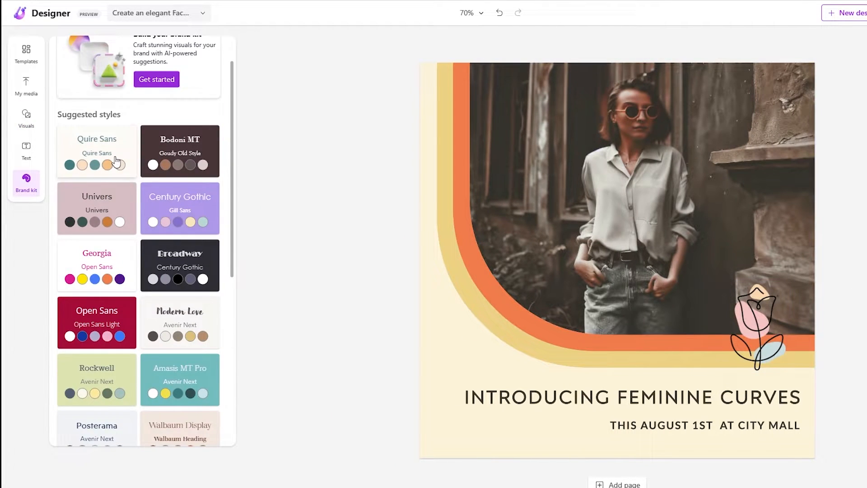
{"action": "left_click", "coordinate": [116, 160]}
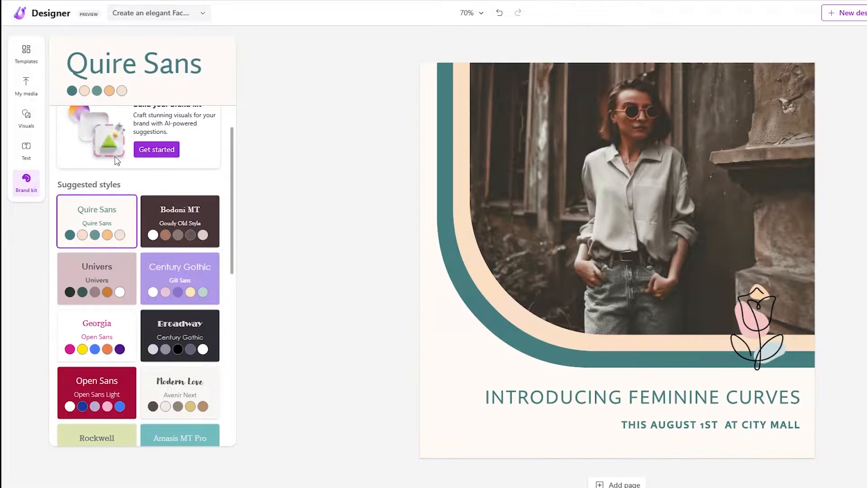
{"action": "left_click", "coordinate": [177, 329]}
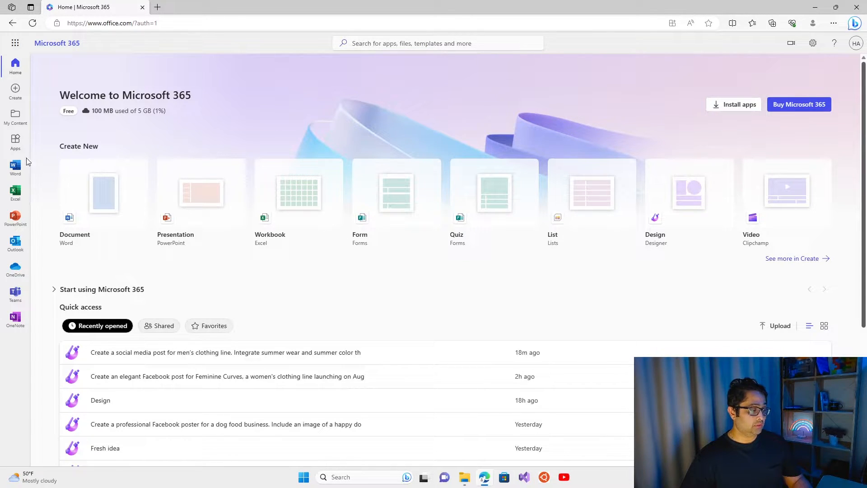
Open Designer from the Microsoft 365 collection of apps
{"action": "left_click", "coordinate": [16, 142]}
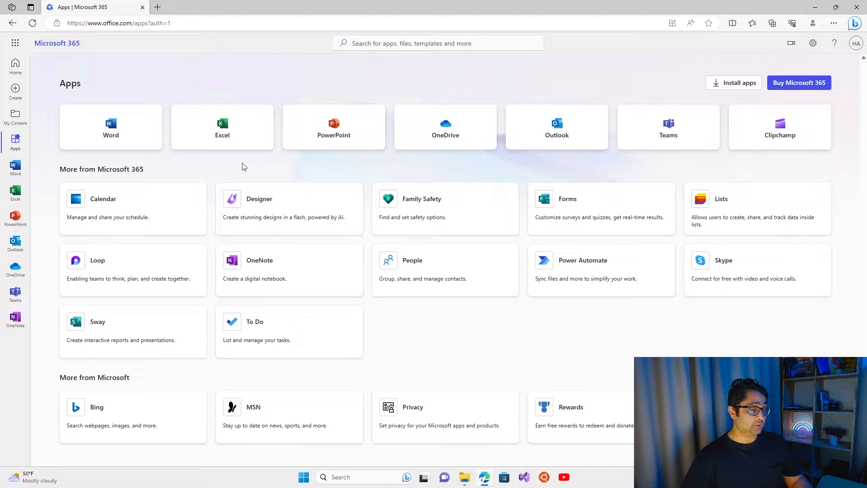
{"action": "left_click", "coordinate": [291, 209]}
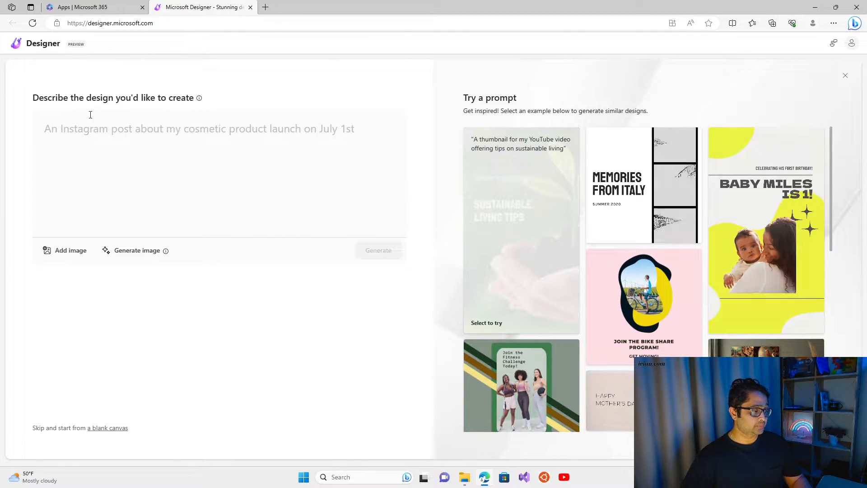
Try the example prompt for a collage of favorite memories from a summer trip to Italy as the design description
{"action": "left_click", "coordinate": [115, 130]}
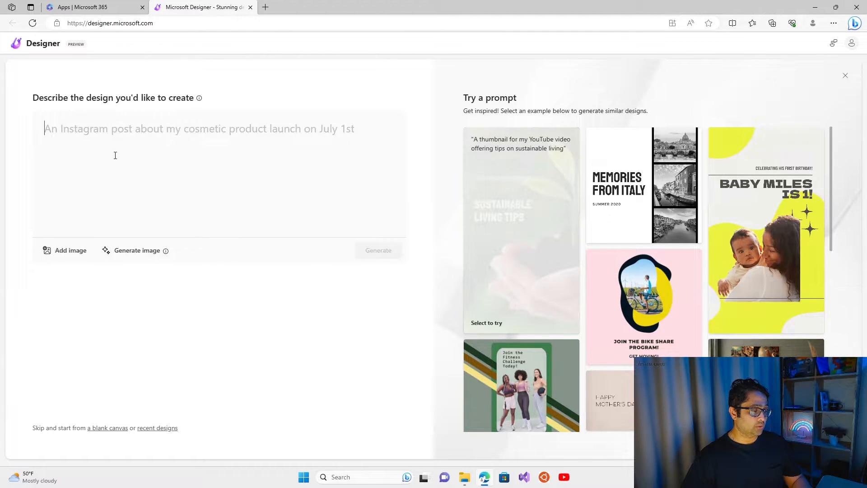
{"action": "left_click", "coordinate": [639, 172]}
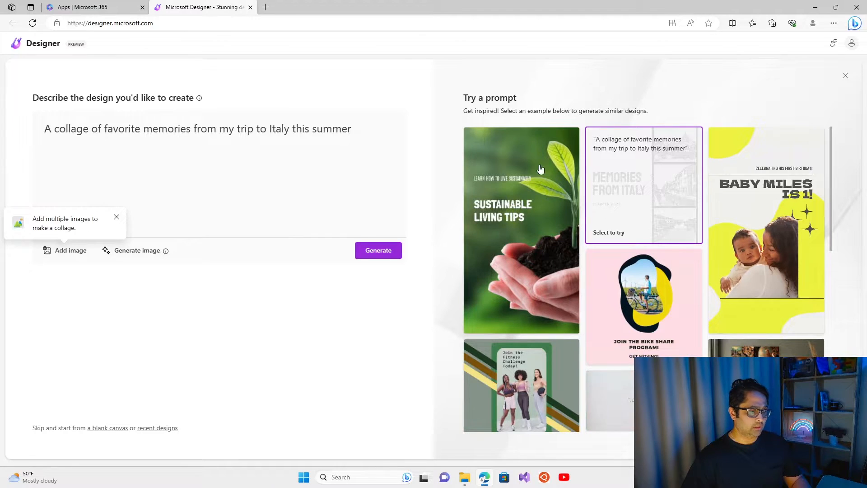
{"action": "left_click", "coordinate": [355, 132]}
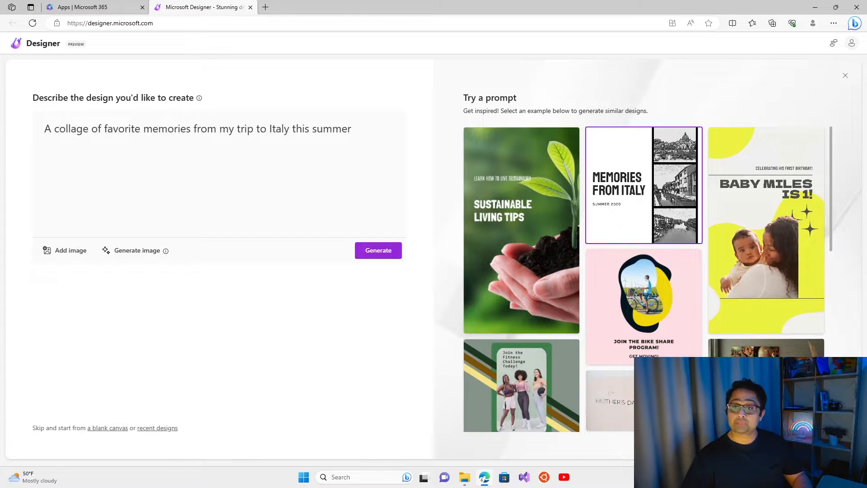
Generate designs for a NobleNova men's clothing social media post with summer wear and colors, a 5th of September launch date and waves art in the background
{"action": "left_click_drag", "start_coordinate": [371, 130], "coordinate": [27, 139]}
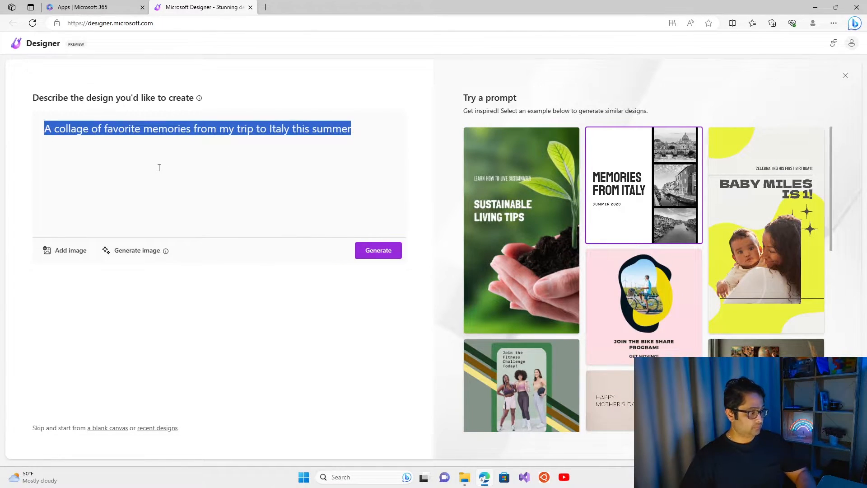
{"action": "type", "text": "Create a social media post for men’s clothing line. Integrate summer wear and summer color theme. Name of the brand is \"NobleNova\" and also mention the launching date as 5th of September. Add waves art in the background."}
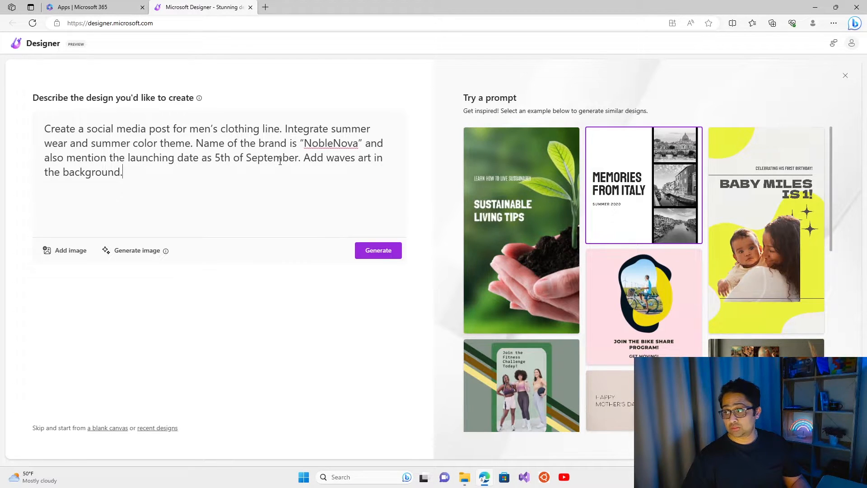
{"action": "left_click", "coordinate": [375, 254]}
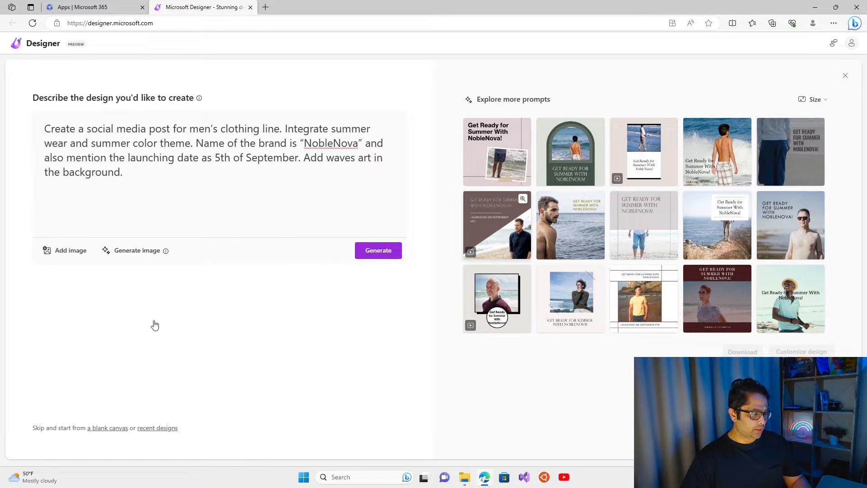
Generate images from the description "Young person wearing summer shirt and shorts with shades, near a beach, photorealistic"
{"action": "left_click", "coordinate": [133, 249]}
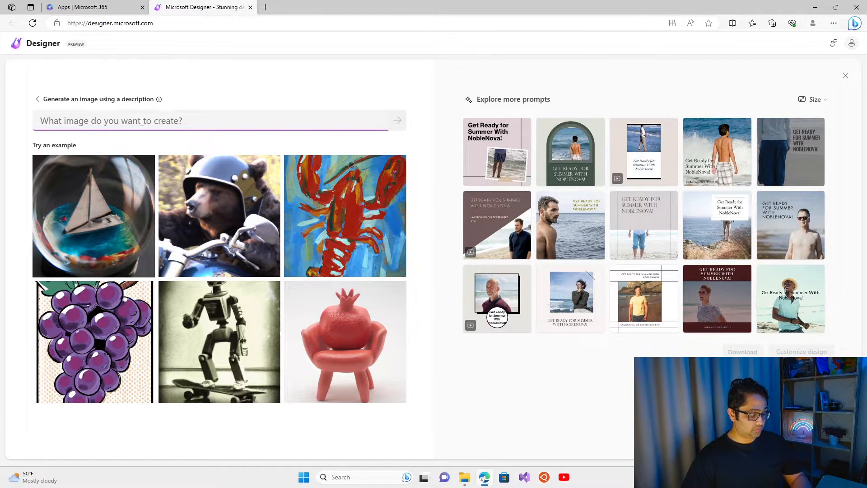
{"action": "type", "text": "Young person wearing summer shirt and shorts with shades, near a beach, photorealistic"}
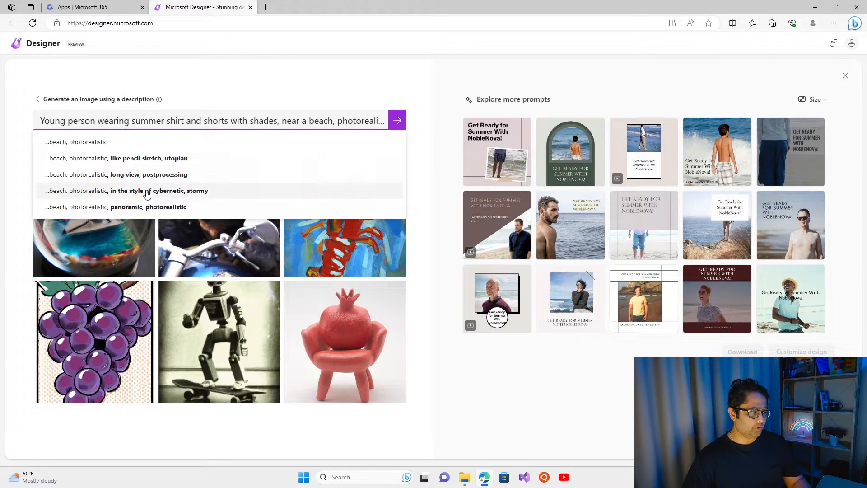
{"action": "left_click", "coordinate": [400, 121]}
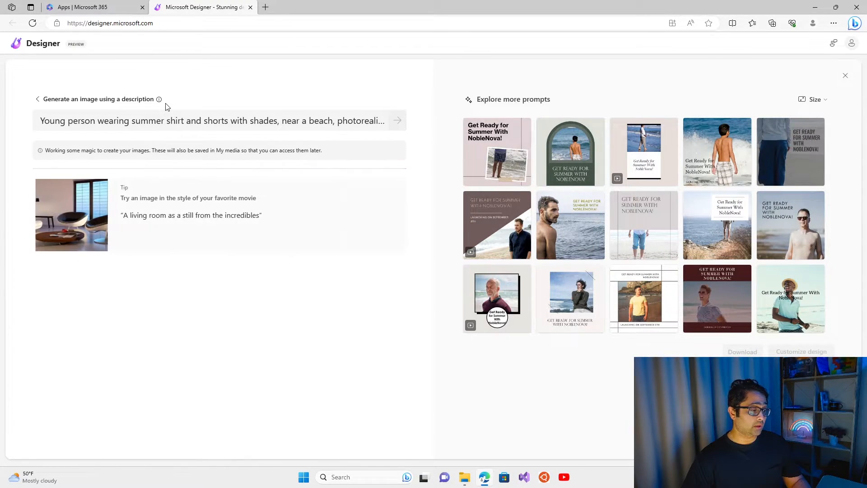
Regenerate the images from the same description and use the one with the floral shirt and red sunglasses in the design
{"action": "mouse_move", "coordinate": [159, 100]}
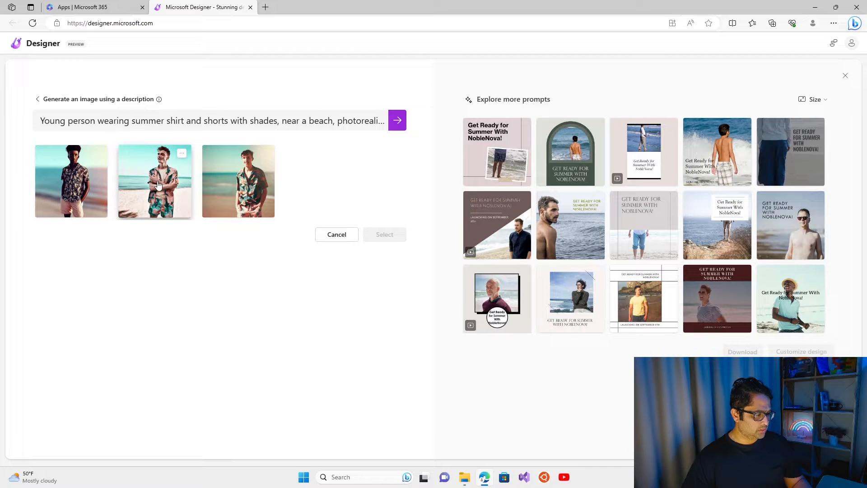
{"action": "left_click", "coordinate": [398, 120]}
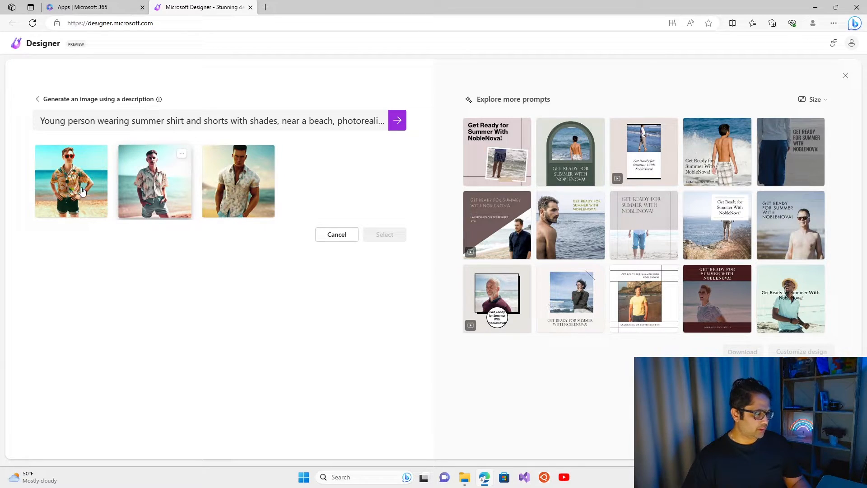
{"action": "left_click", "coordinate": [77, 175]}
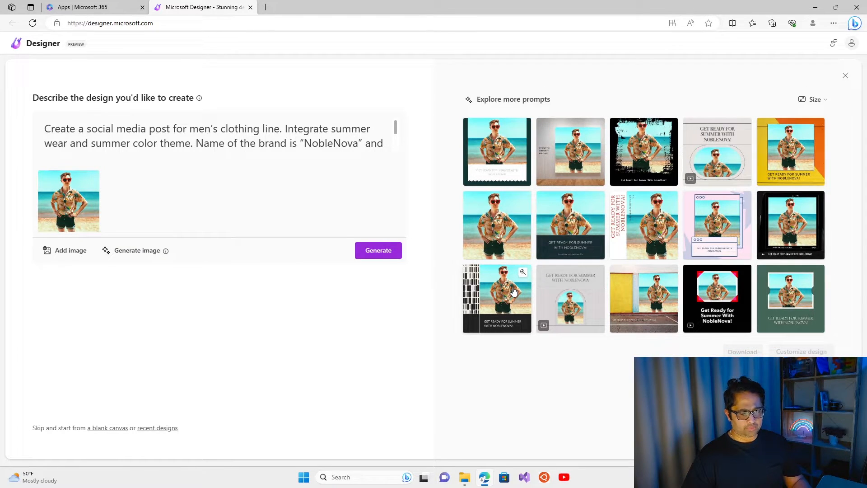
Choose the design with the vertical red title beside the beach photo, check the size options and open it for customizing
{"action": "left_click", "coordinate": [644, 237]}
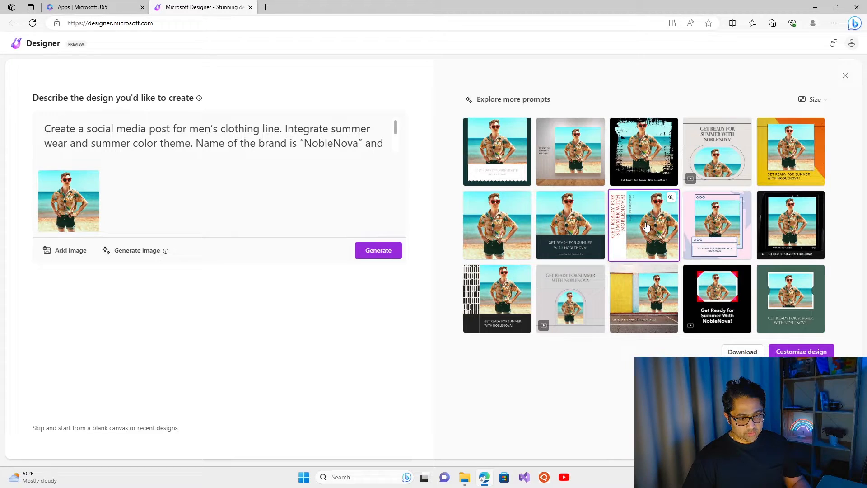
{"action": "left_click", "coordinate": [816, 101]}
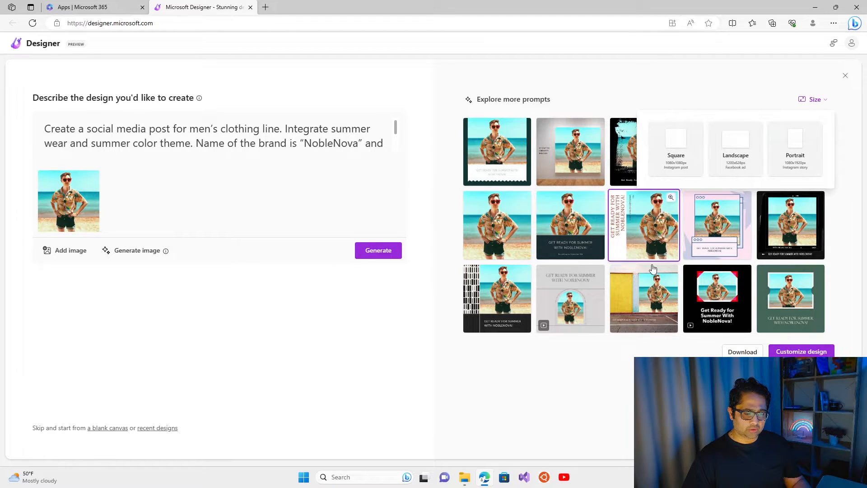
{"action": "left_click", "coordinate": [796, 352]}
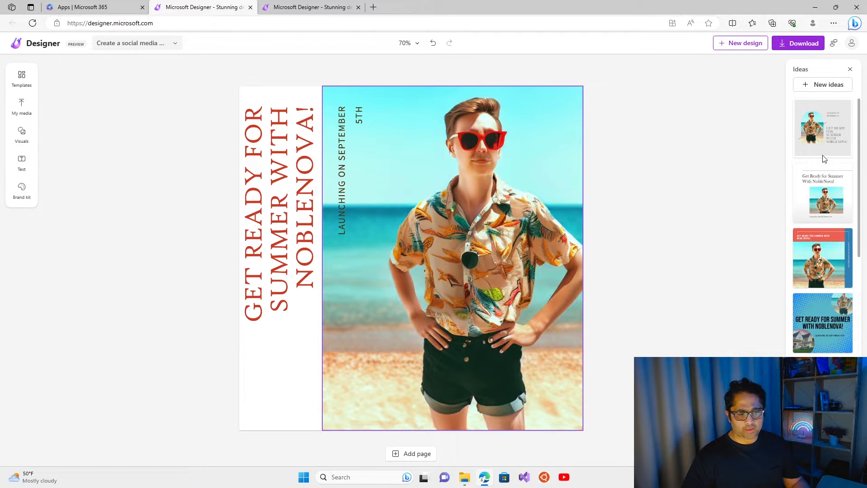
Apply the suggested layout idea with a red title band and a blue side strip around the photo
{"action": "scroll", "coordinate": [833, 265], "scroll_direction": "down", "scroll_amount": 2}
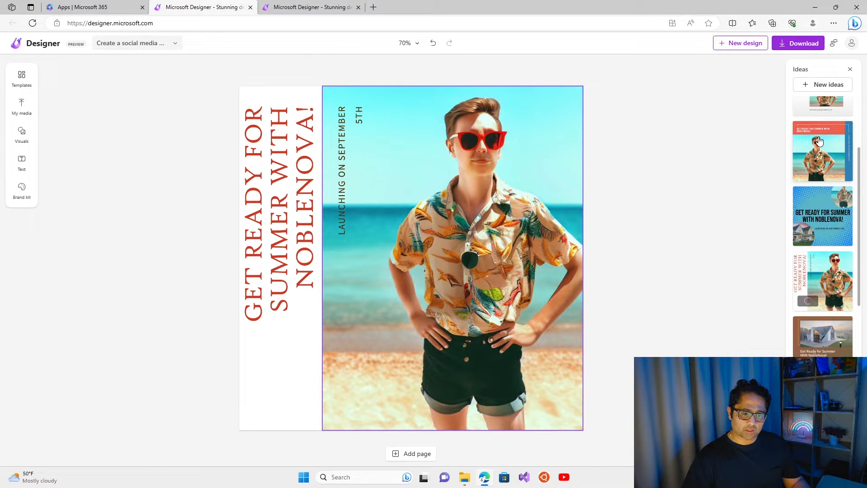
{"action": "left_click", "coordinate": [820, 142]}
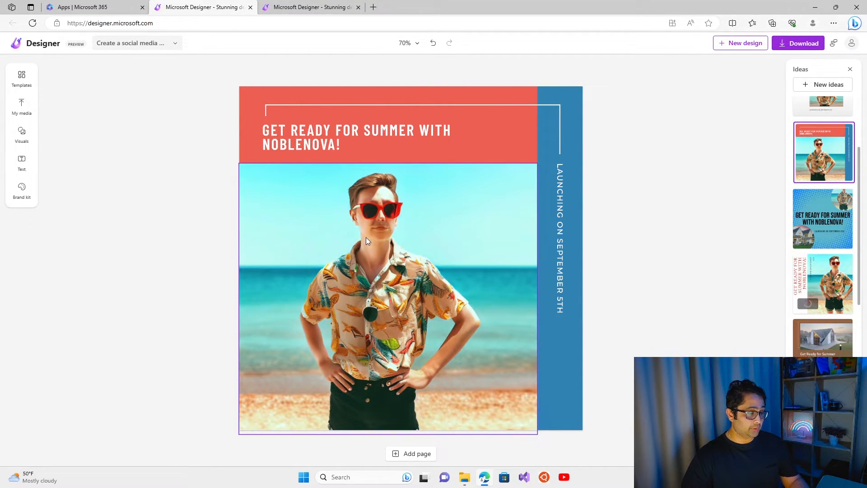
Apply the Warm filter to the beach photo and review its adjustment settings
{"action": "left_click", "coordinate": [392, 248]}
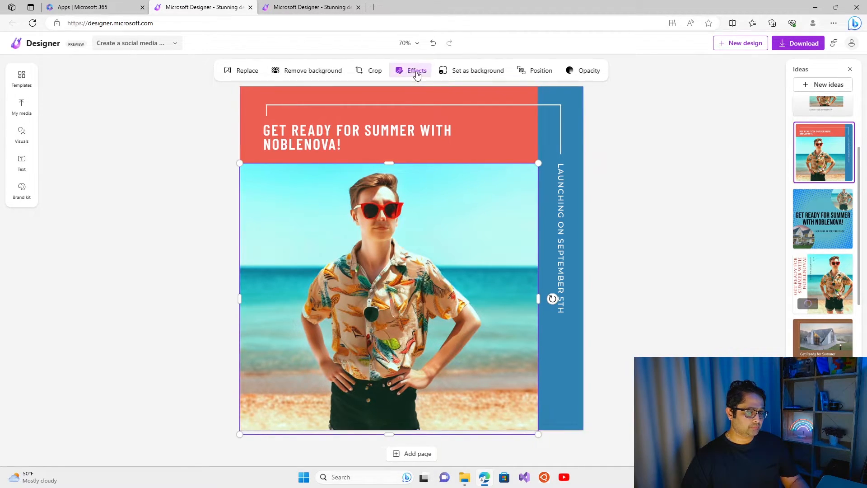
{"action": "left_click", "coordinate": [416, 72]}
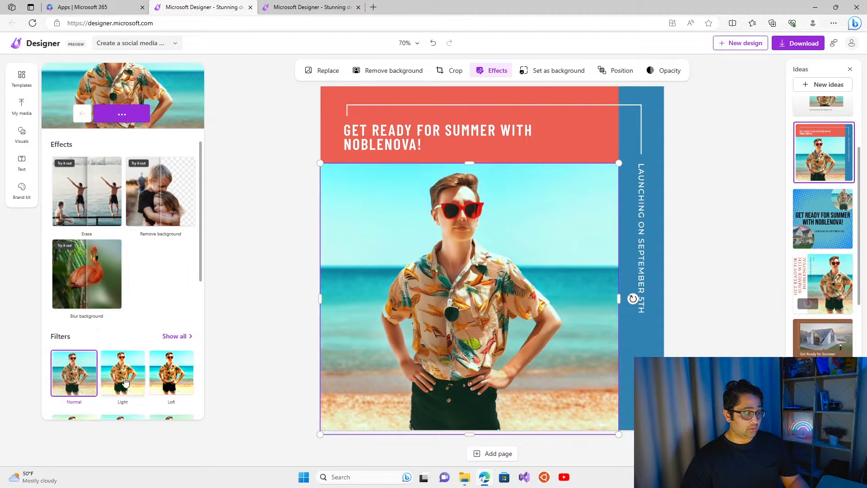
{"action": "scroll", "coordinate": [154, 324], "scroll_direction": "down", "scroll_amount": 3}
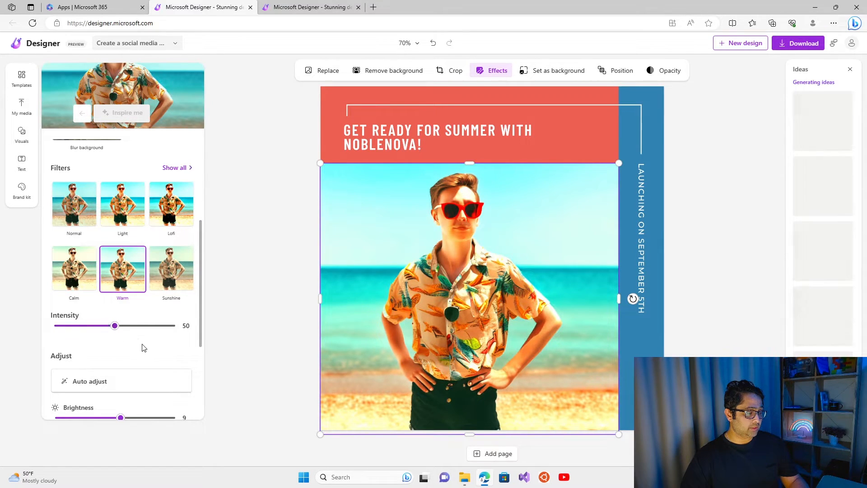
{"action": "scroll", "coordinate": [141, 349], "scroll_direction": "down", "scroll_amount": 3}
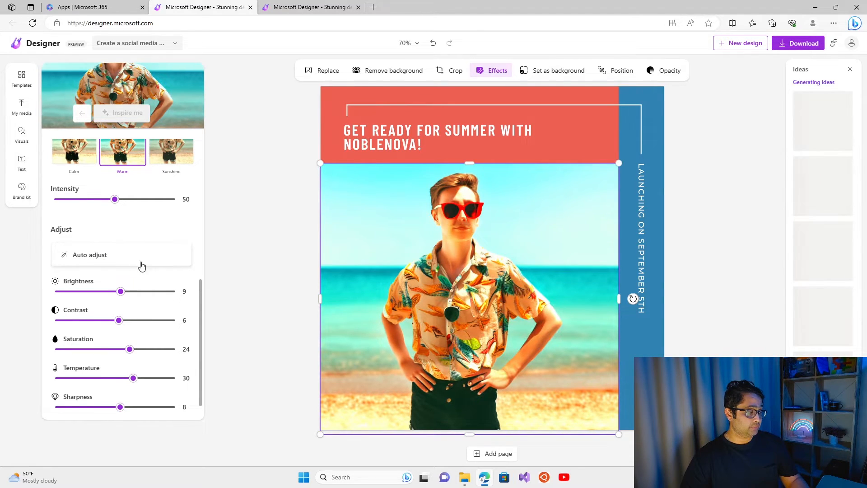
{"action": "scroll", "coordinate": [143, 300], "scroll_direction": "up", "scroll_amount": 5}
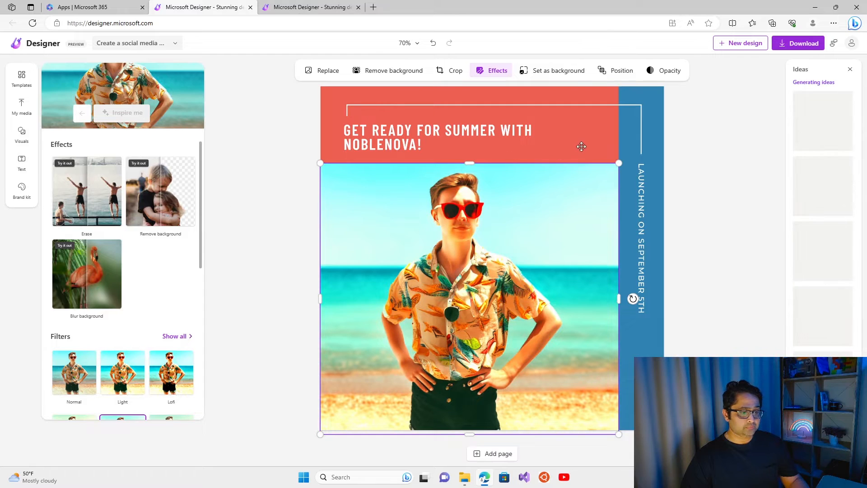
Set the font of the "Get Ready for Summer With NobleNova!" heading to Avenir Next LT Pro
{"action": "left_click", "coordinate": [472, 133]}
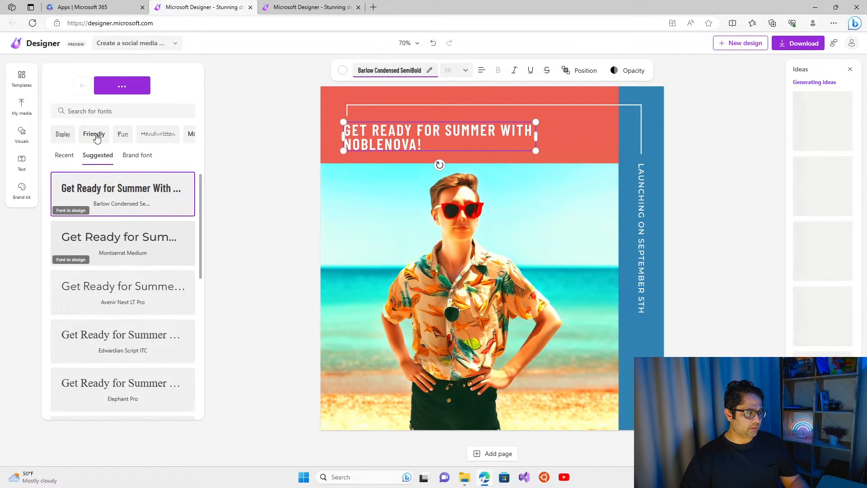
{"action": "left_click", "coordinate": [150, 248]}
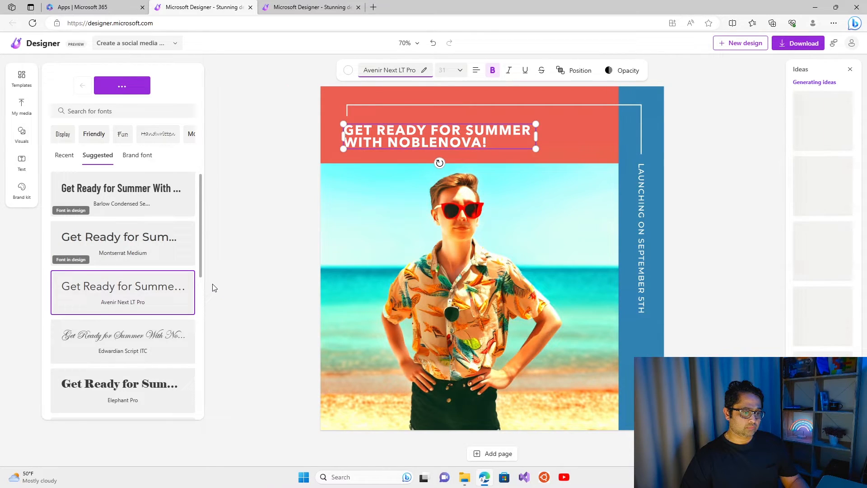
Browse the suggested brand styles, try The Serif Hand style on the design and undo it
{"action": "left_click", "coordinate": [22, 195]}
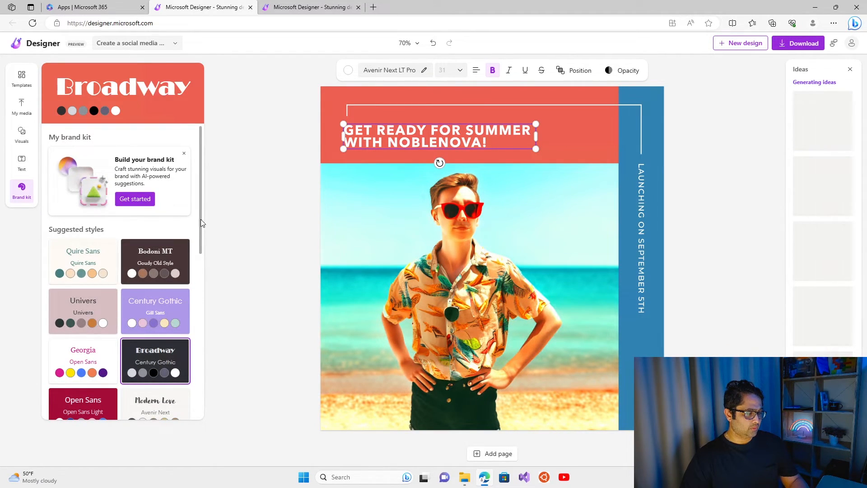
{"action": "left_click_drag", "start_coordinate": [200, 226], "coordinate": [195, 325]}
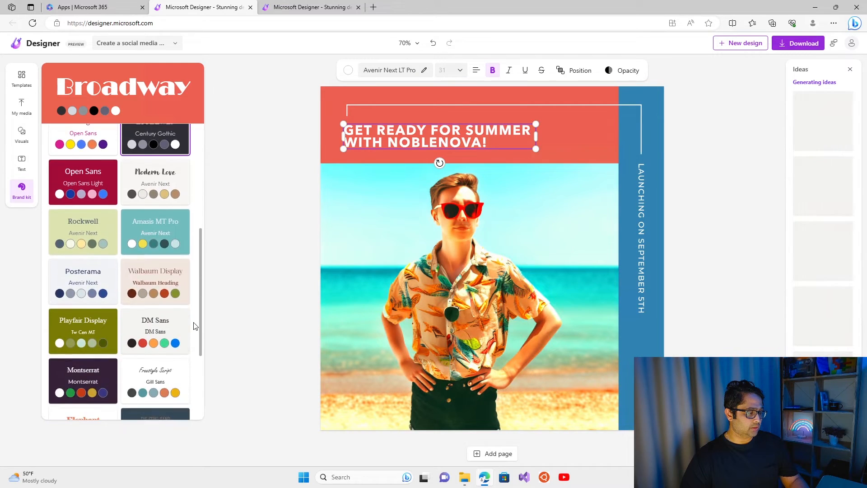
{"action": "scroll", "coordinate": [196, 337], "scroll_direction": "down", "scroll_amount": 3}
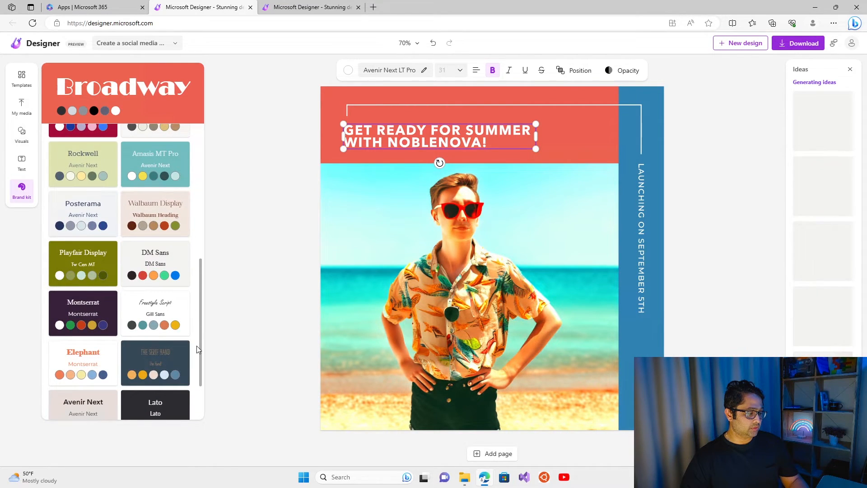
{"action": "scroll", "coordinate": [197, 337], "scroll_direction": "up", "scroll_amount": 1}
{"action": "scroll", "coordinate": [197, 345], "scroll_direction": "down", "scroll_amount": 1}
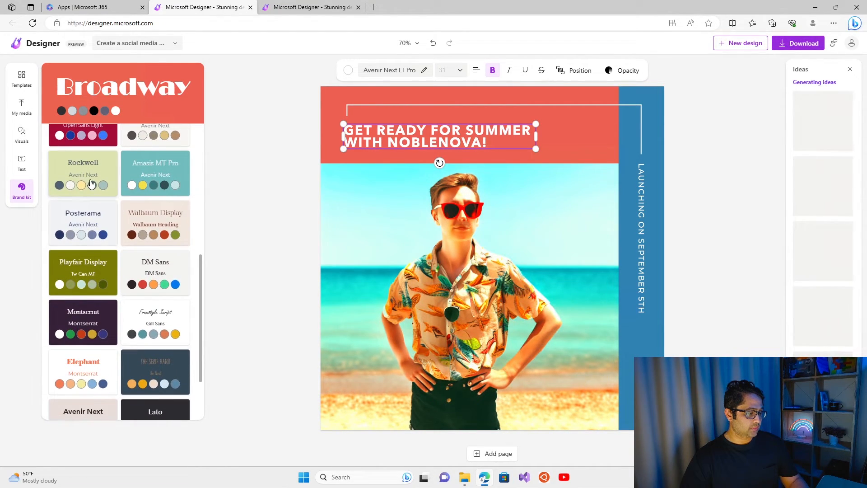
{"action": "left_click", "coordinate": [151, 366]}
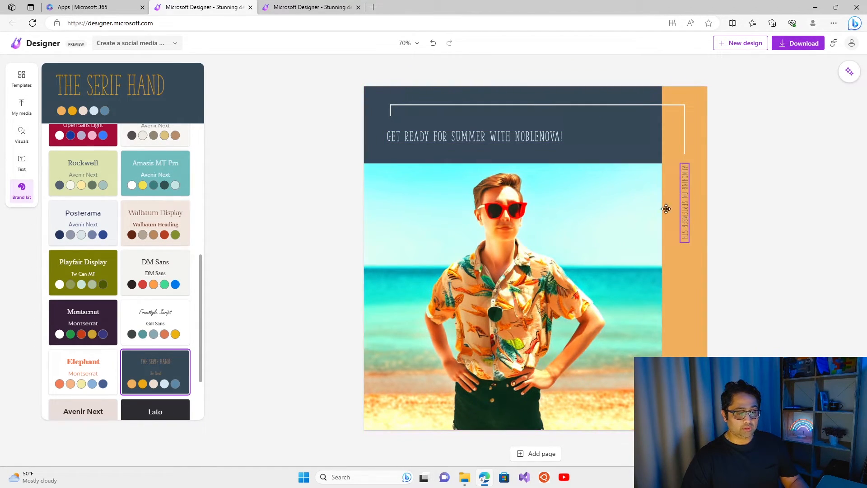
{"action": "left_click", "coordinate": [432, 44]}
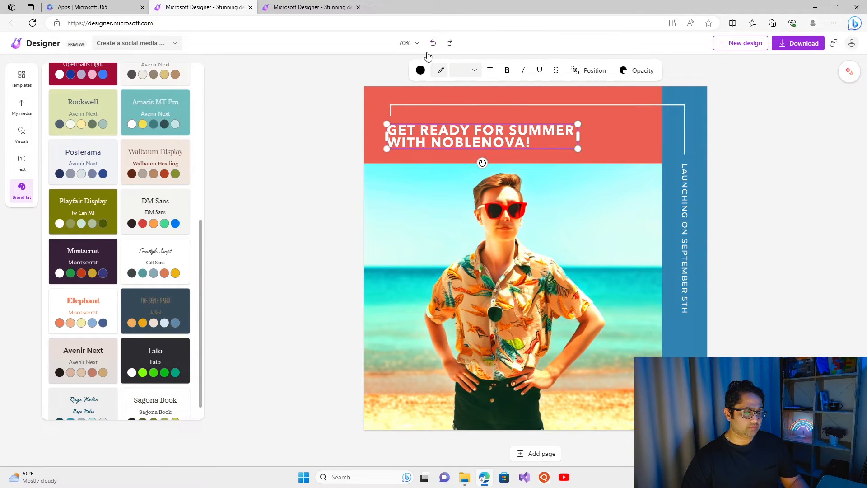
Look at the text options, then search the visuals for "beach" and limit the results to graphics
{"action": "left_click", "coordinate": [25, 168]}
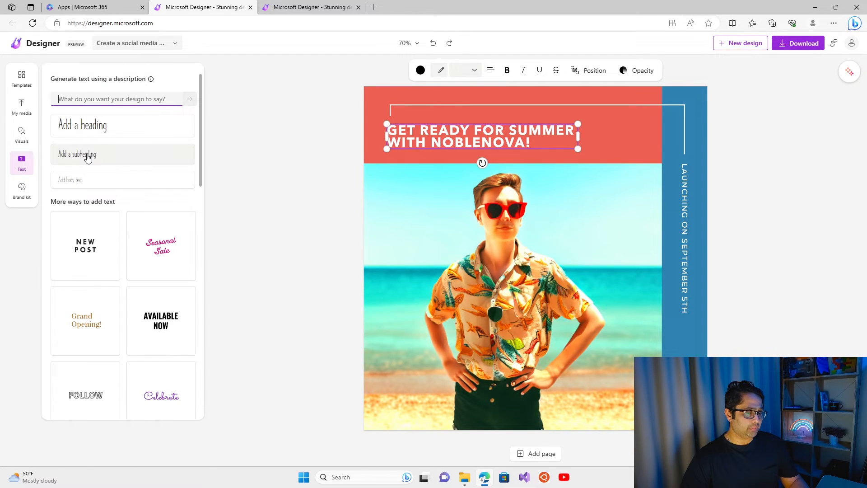
{"action": "left_click", "coordinate": [20, 141]}
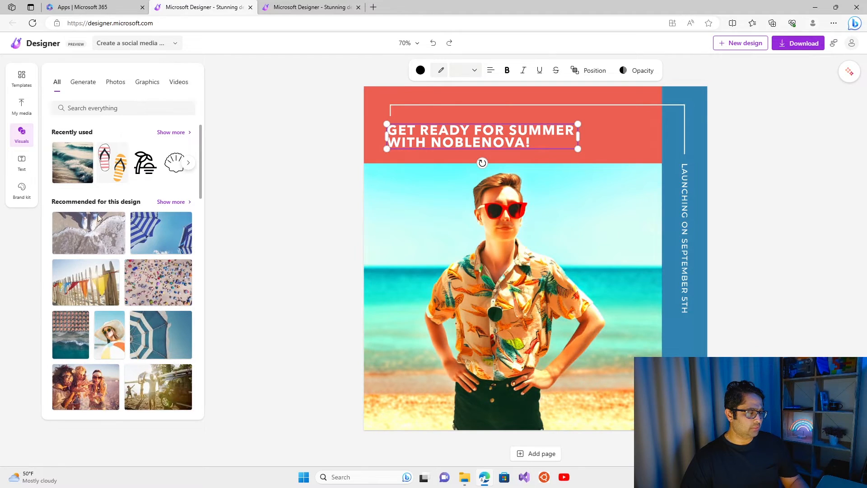
{"action": "left_click", "coordinate": [120, 109]}
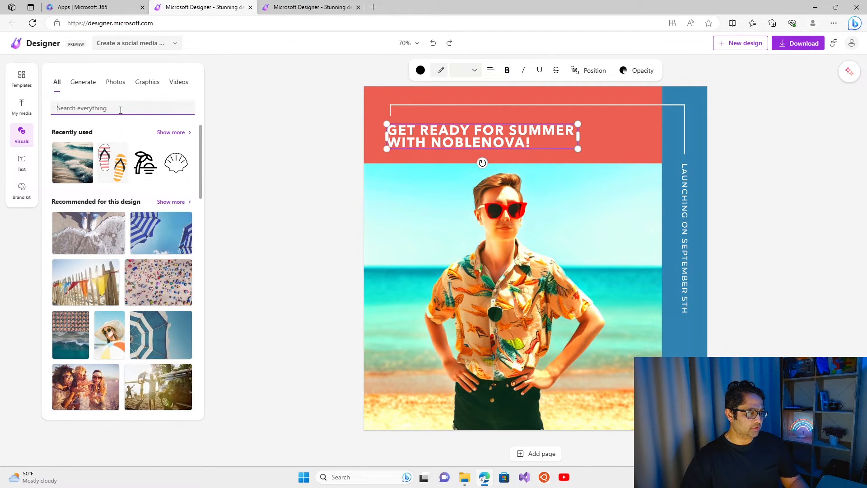
{"action": "type", "text": "beach"}
{"action": "key", "text": "Return"}
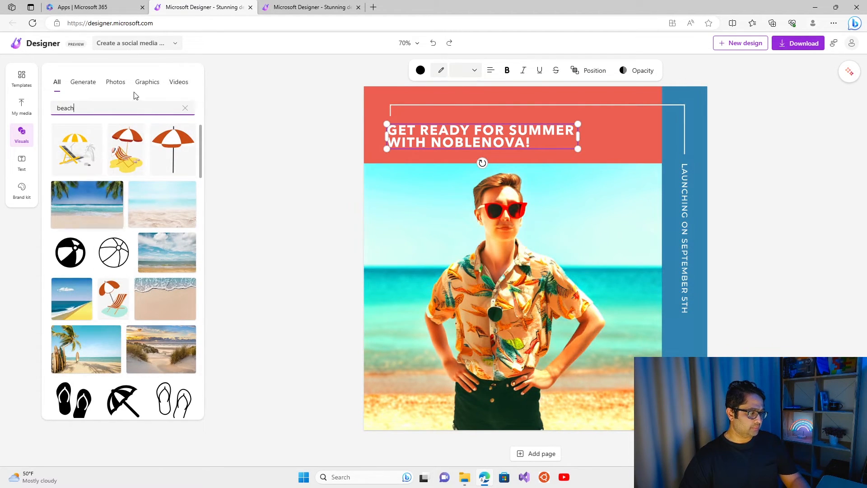
{"action": "left_click", "coordinate": [152, 101]}
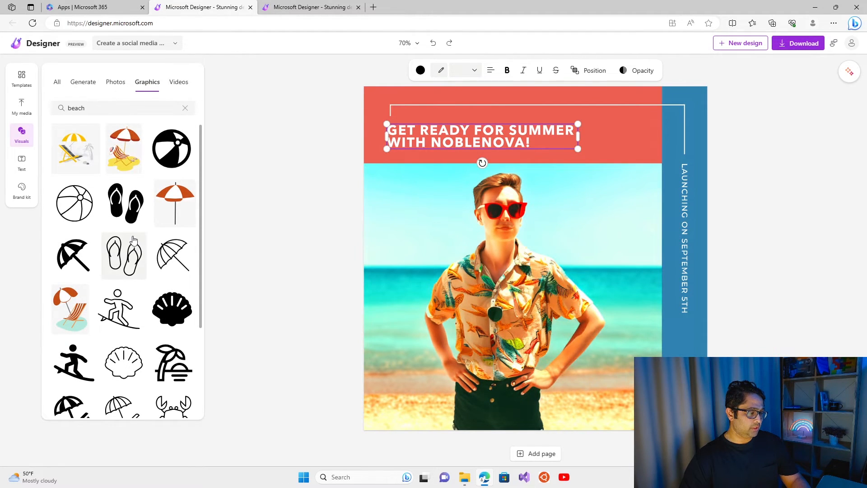
Place the black palm tree and sunset graphic in the lower-left corner of the beach photo and enlarge it slightly
{"action": "scroll", "coordinate": [126, 239], "scroll_direction": "down", "scroll_amount": 2}
{"action": "scroll", "coordinate": [126, 238], "scroll_direction": "down", "scroll_amount": 1}
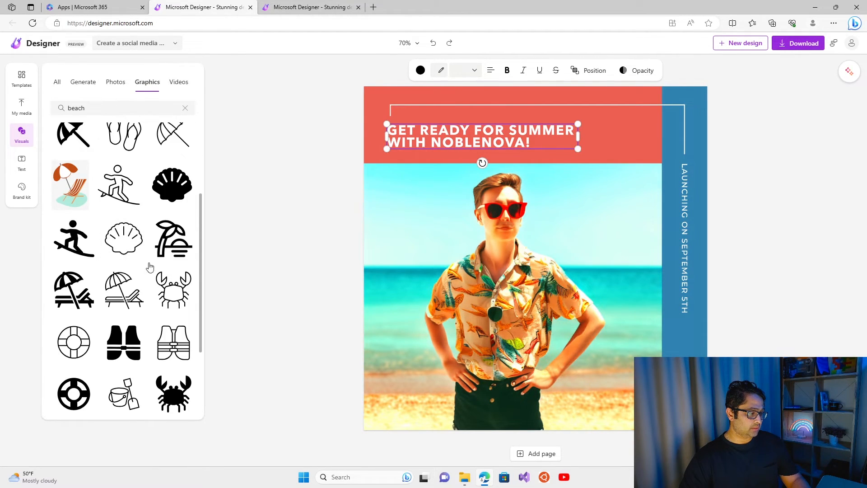
{"action": "left_click_drag", "start_coordinate": [175, 242], "coordinate": [395, 374]}
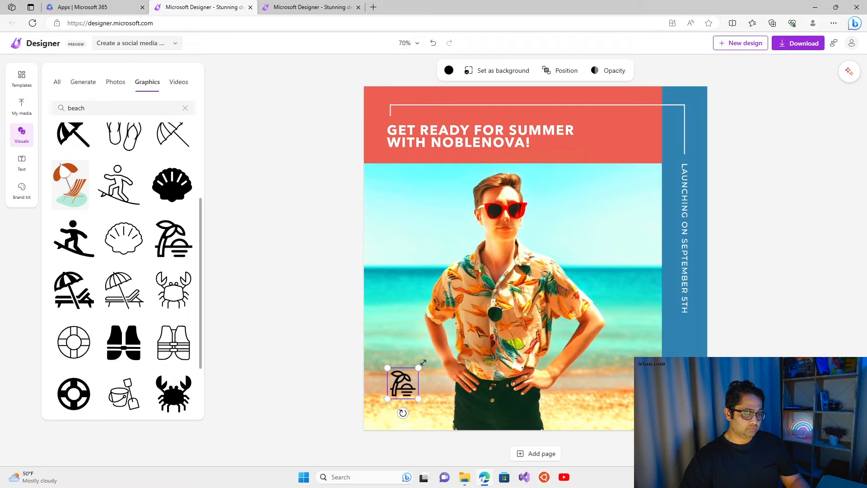
{"action": "left_click_drag", "start_coordinate": [424, 362], "coordinate": [423, 362]}
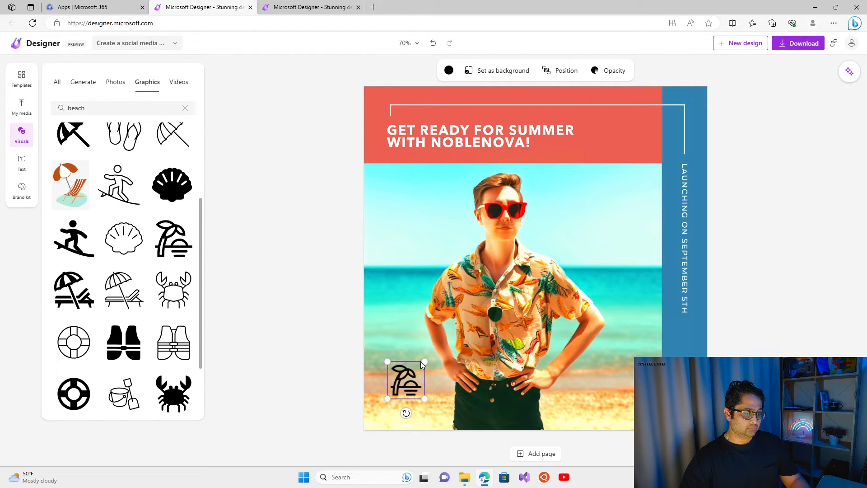
Check the sources for uploading your own media and deselect the palm tree graphic
{"action": "left_click", "coordinate": [19, 107]}
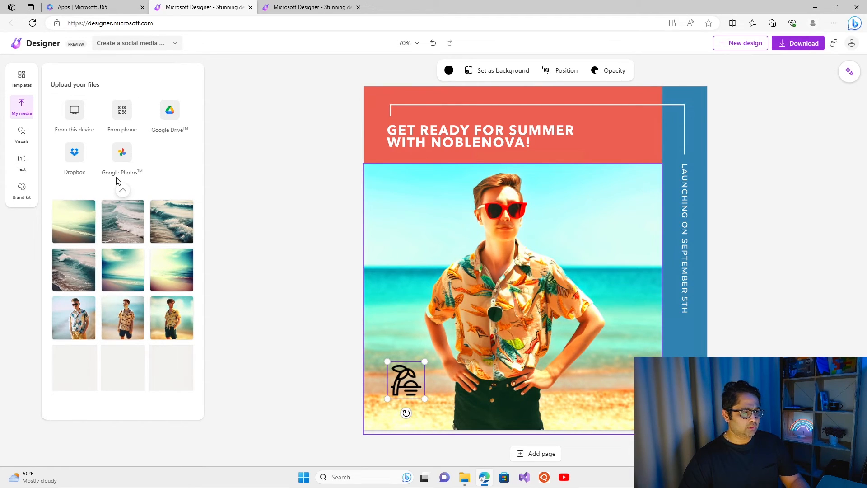
{"action": "left_click", "coordinate": [293, 166]}
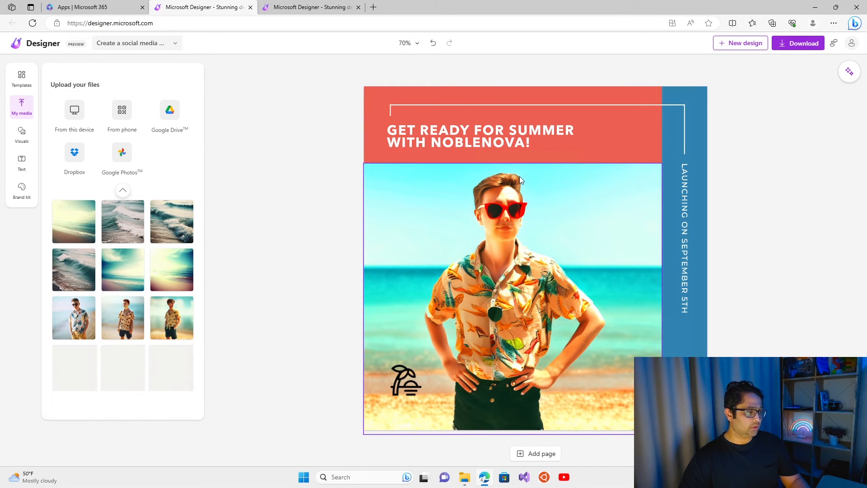
Download the design as a PNG with the watermark removed and decline the subscription to Designer tips
{"action": "left_click", "coordinate": [797, 45]}
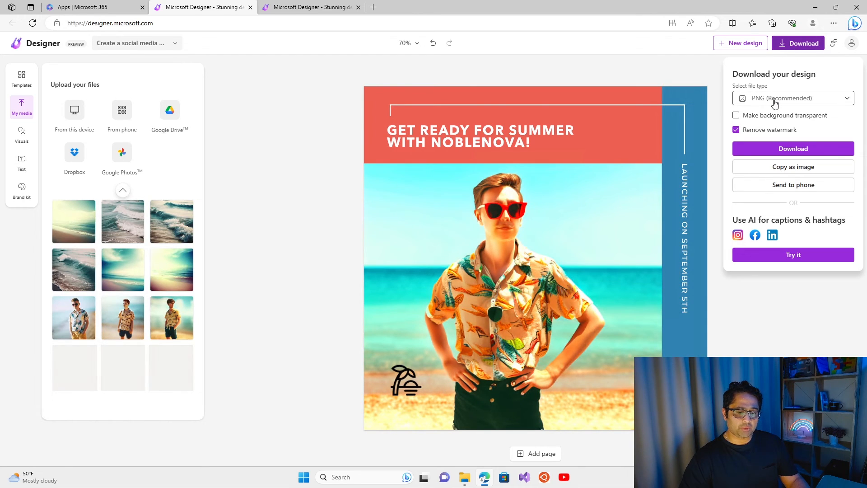
{"action": "left_click", "coordinate": [781, 151]}
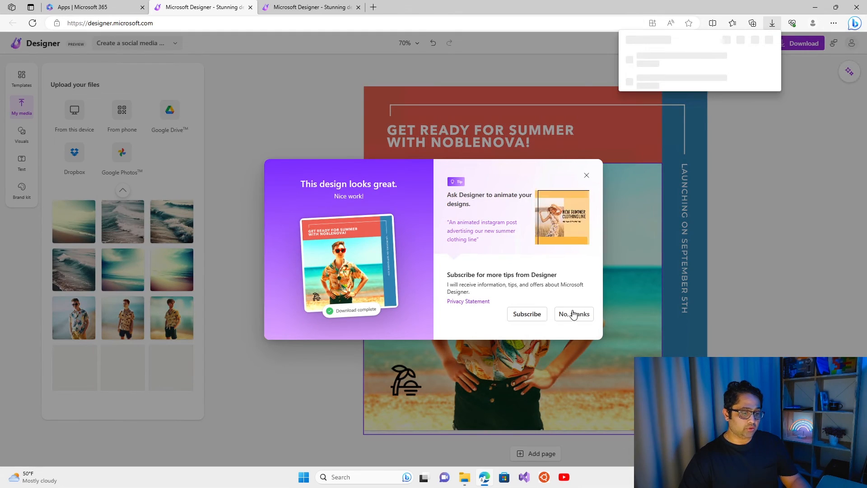
{"action": "left_click", "coordinate": [572, 313]}
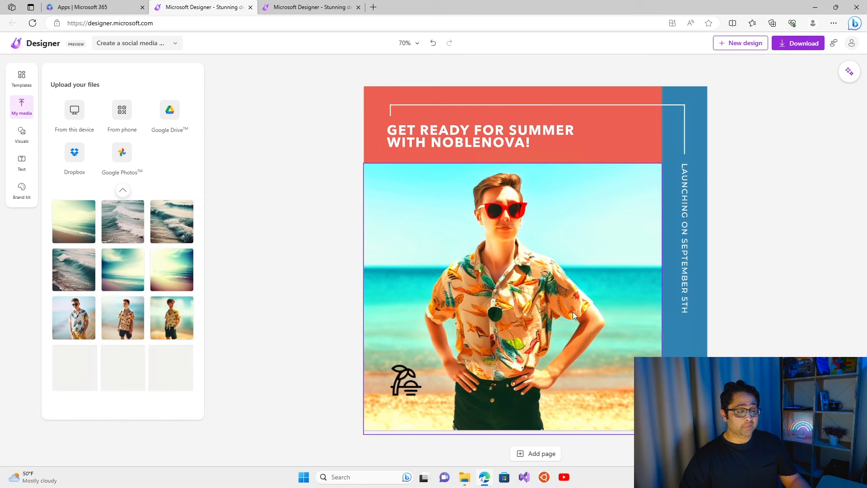